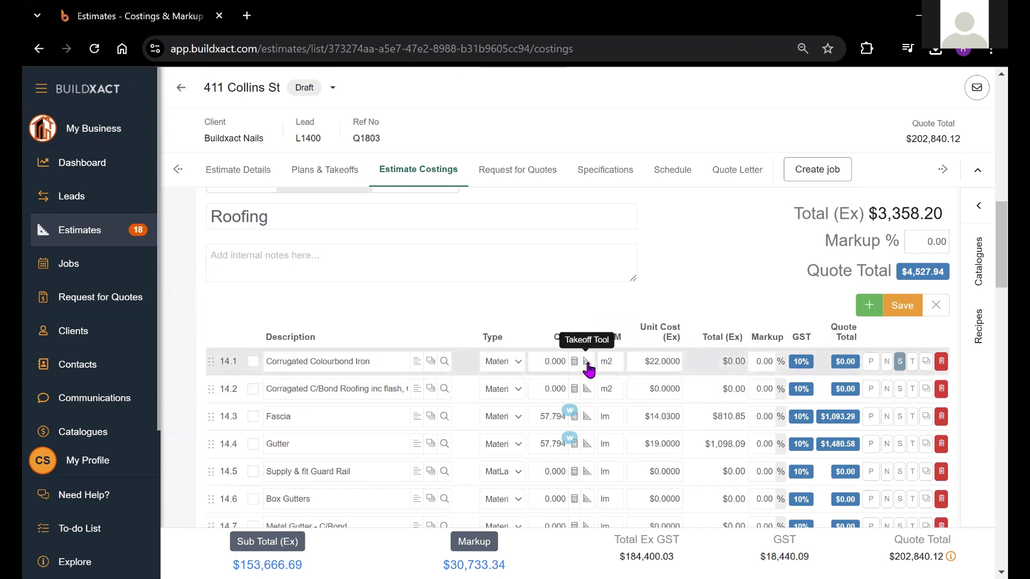
Open the takeoff for the Corrugated Colourbond Iron item and enlarge the unit's floor plan for measuring
click(588, 366)
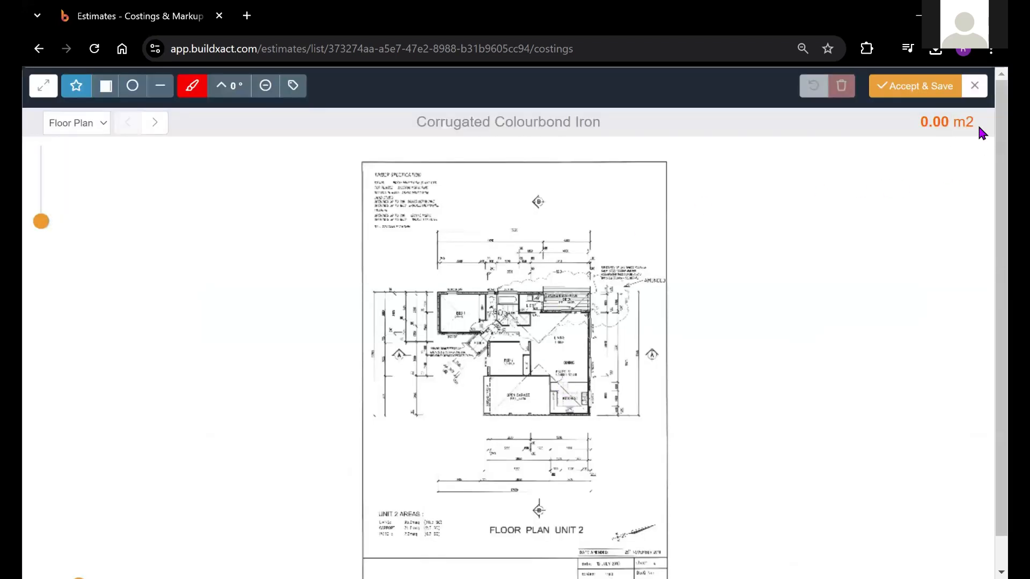
drag(584, 330, 577, 316)
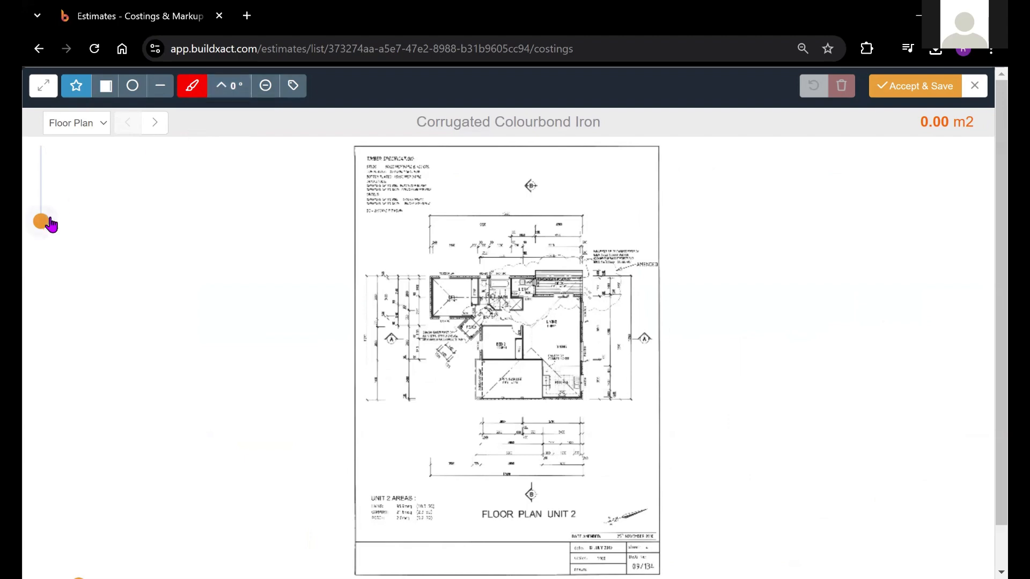
drag(42, 225, 48, 223)
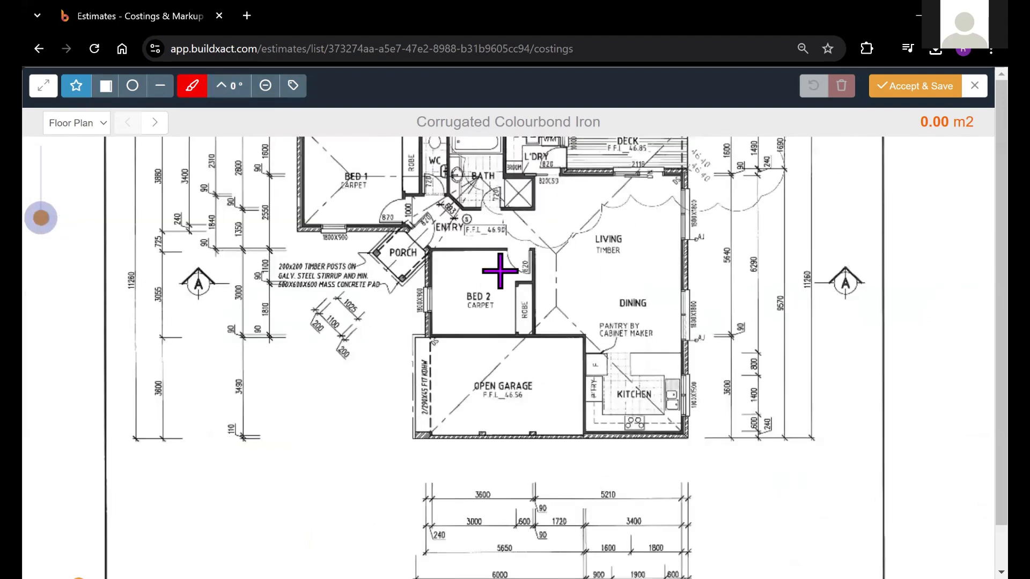
drag(499, 269, 472, 344)
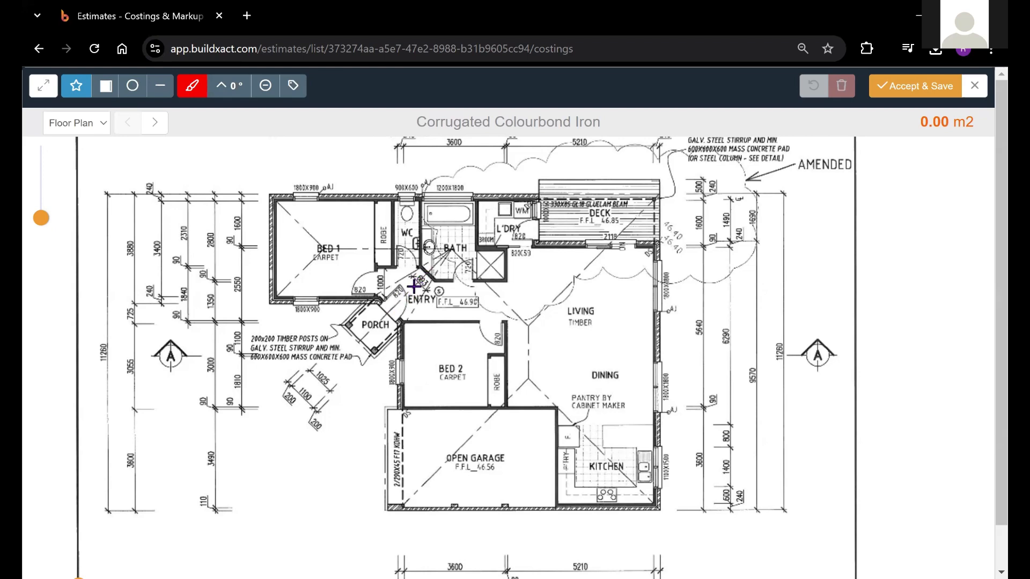
Set the surface pitch for the takeoff to 22.5 degrees
click(234, 92)
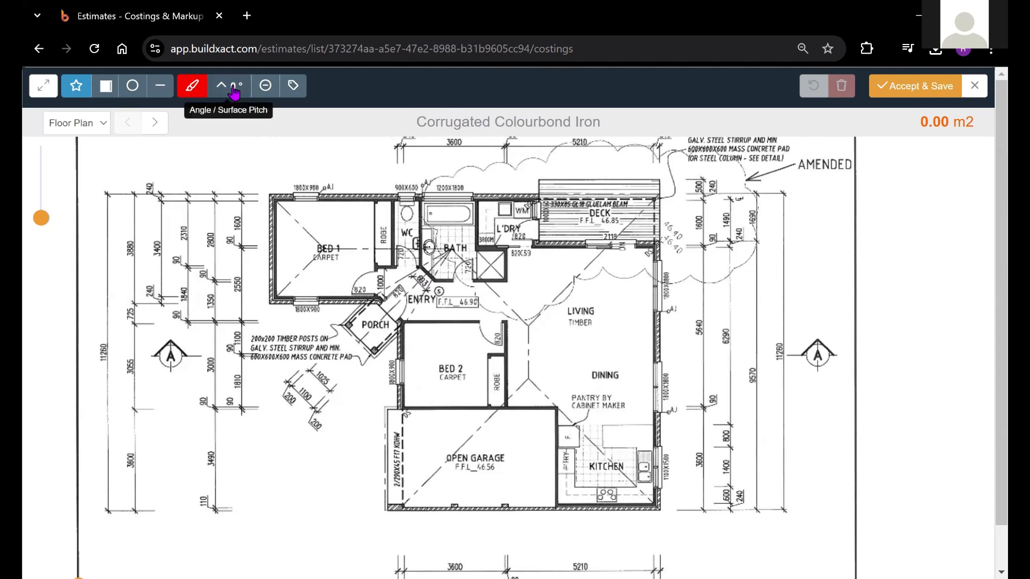
double_click(168, 170)
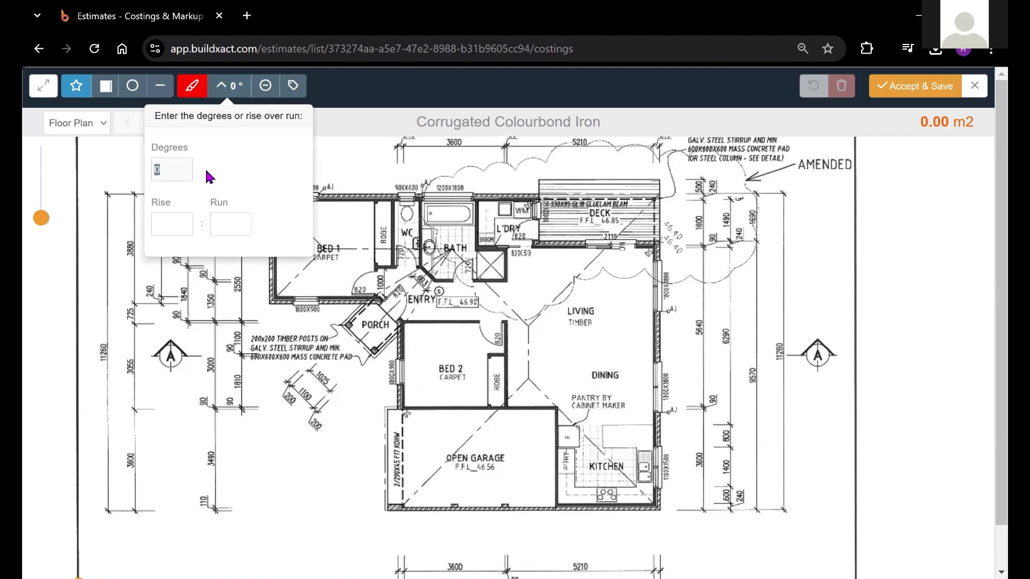
text(22.5)
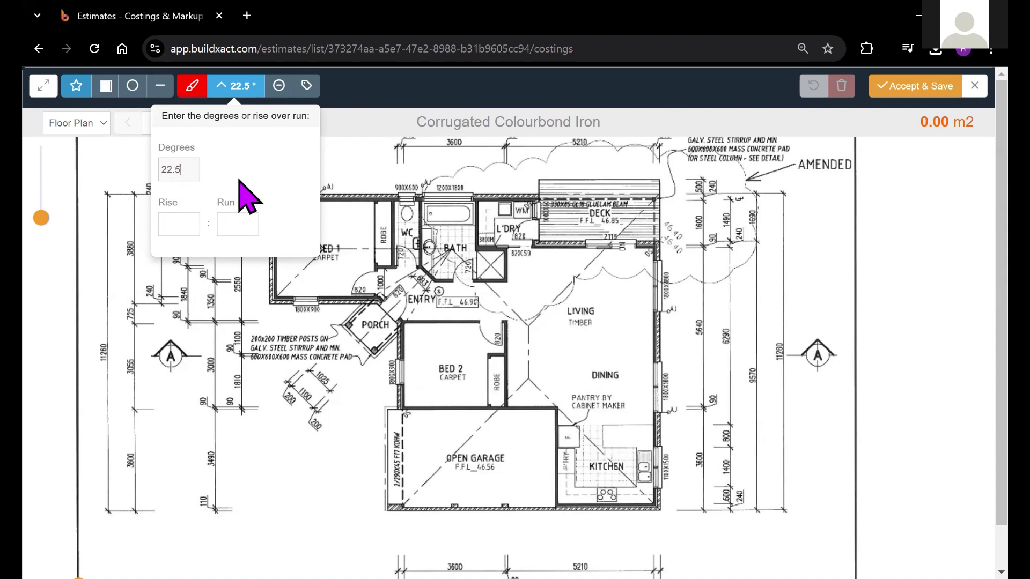
click(247, 96)
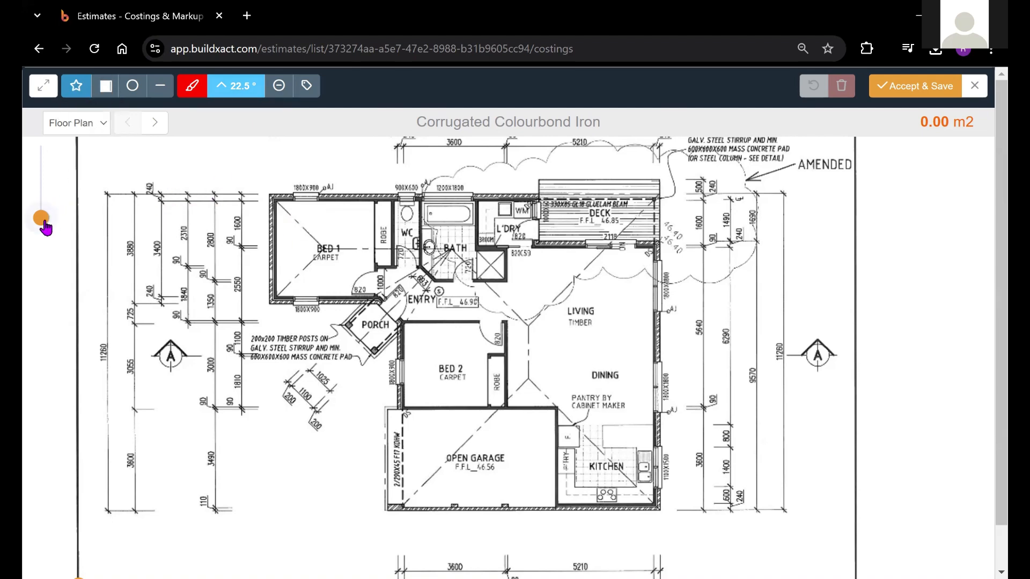
Trace the main roof from Bed 1's outer corner past the deck corner to the kitchen corner and along the garage wall
drag(44, 221, 44, 214)
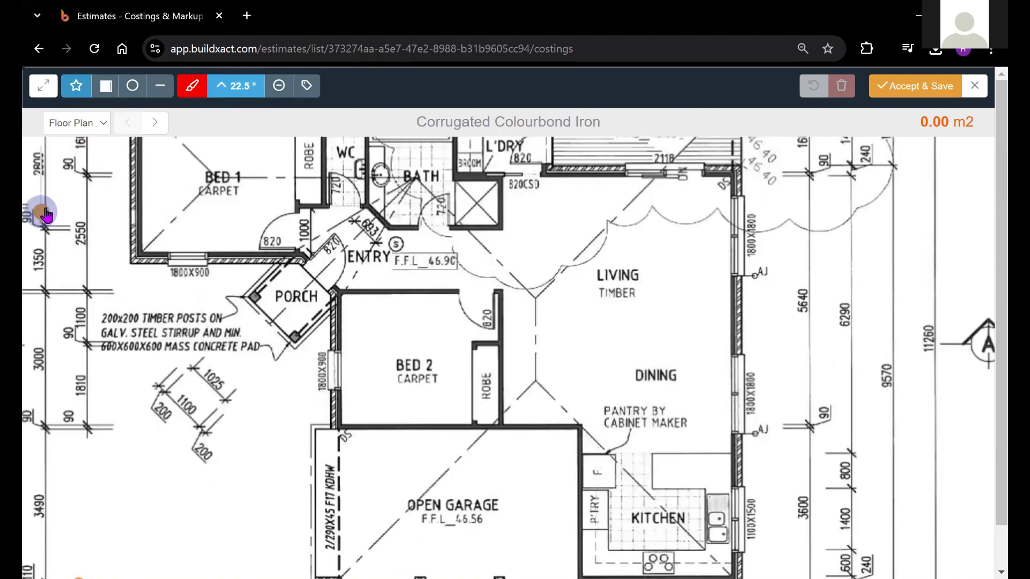
drag(245, 304, 272, 421)
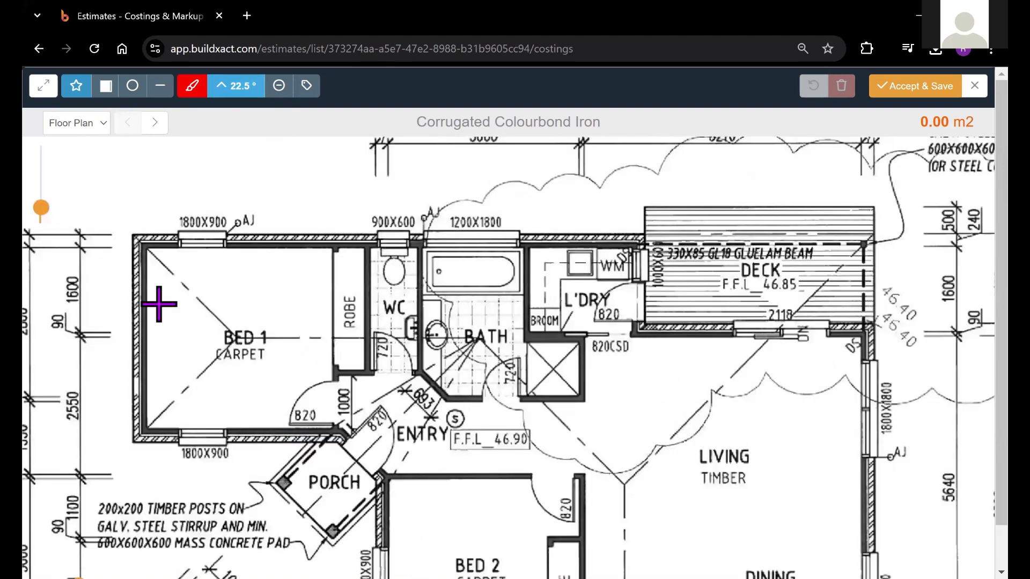
click(138, 253)
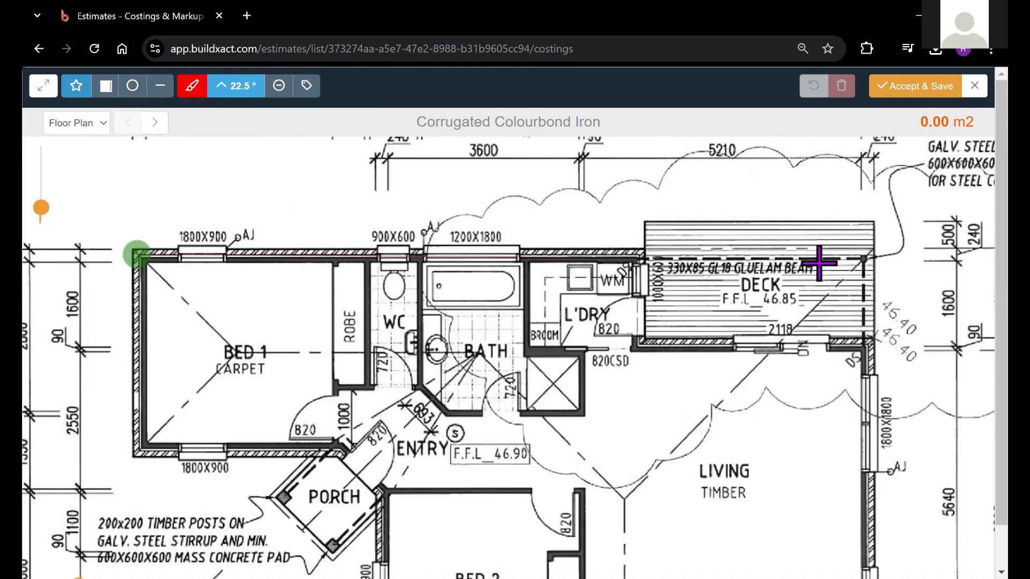
click(871, 255)
click(862, 508)
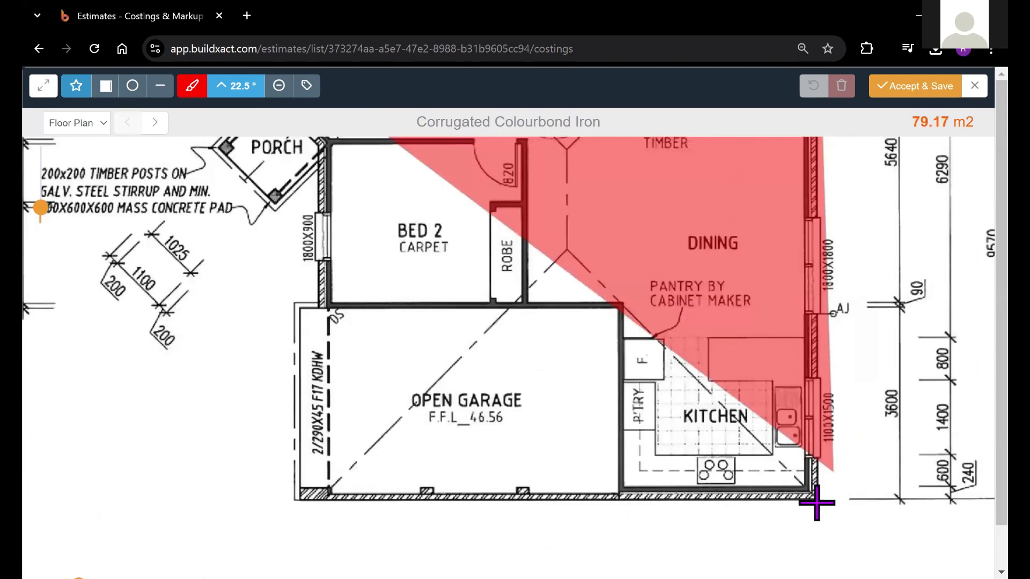
click(818, 503)
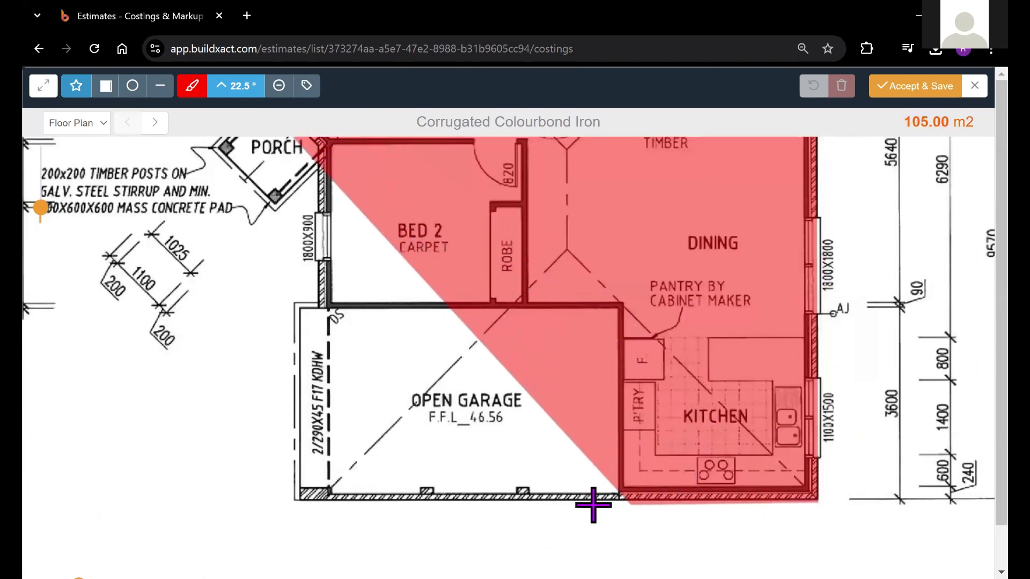
click(326, 503)
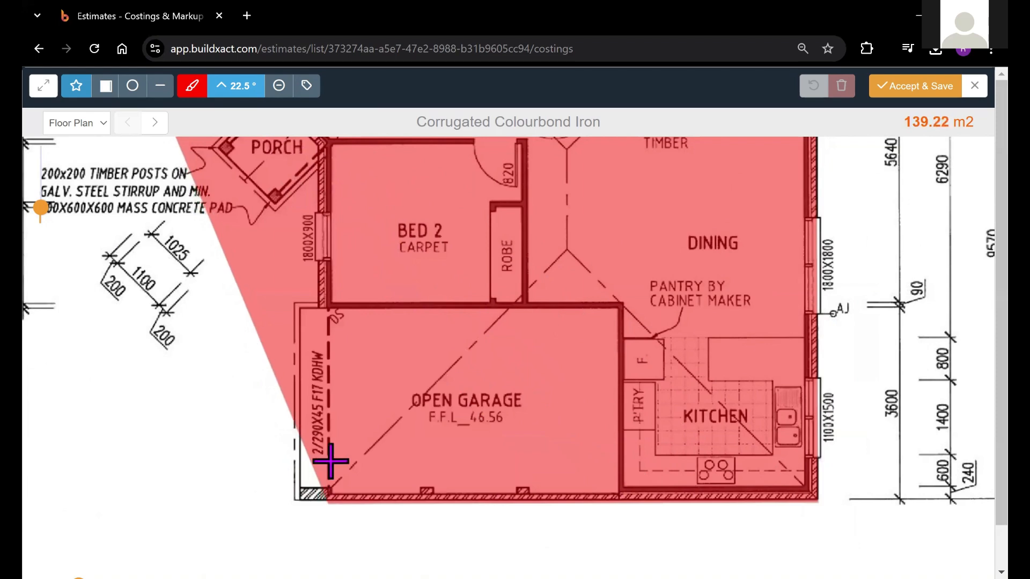
Finish the main roof outline via the garage front, Bed 2 corner, Bath valley point and Bed 1, closing an area of about 127.6 m2
click(329, 308)
drag(351, 427, 373, 491)
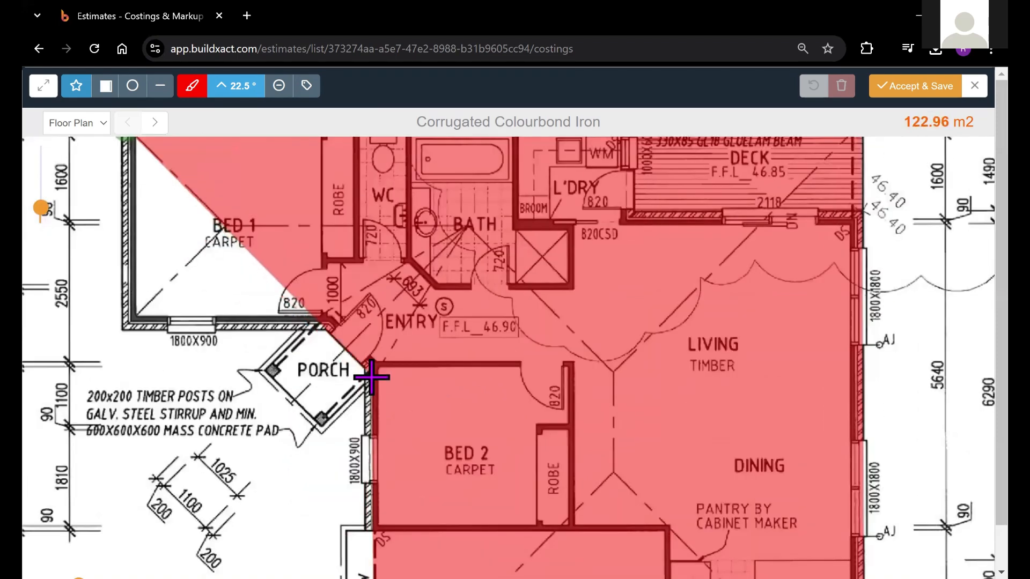
click(371, 360)
drag(420, 338, 402, 396)
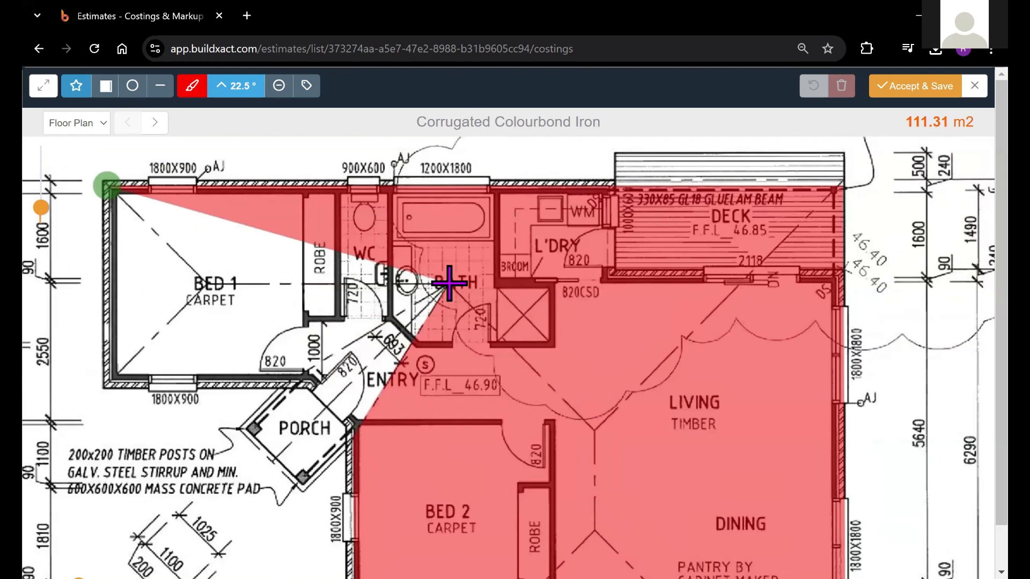
click(447, 285)
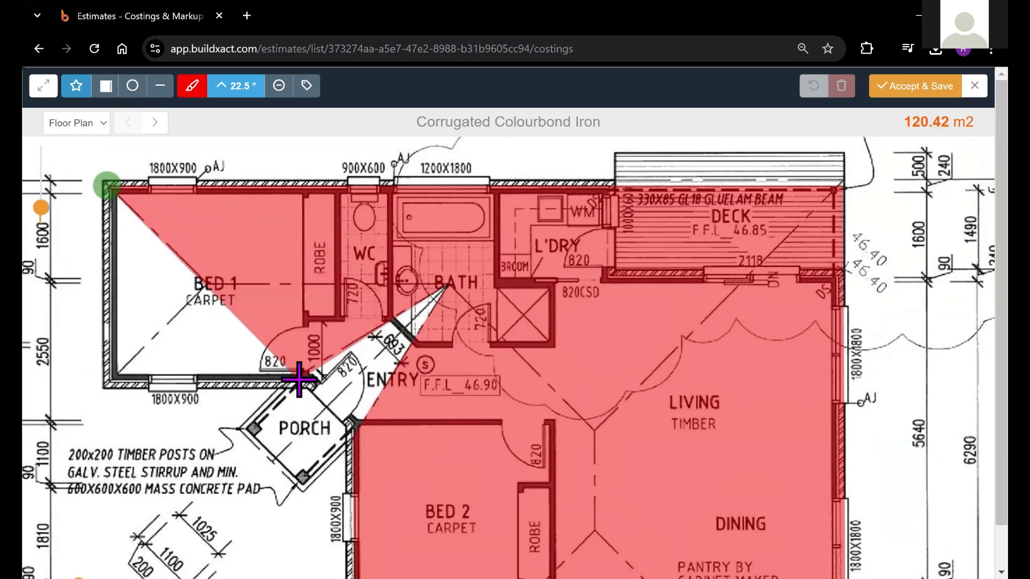
click(108, 384)
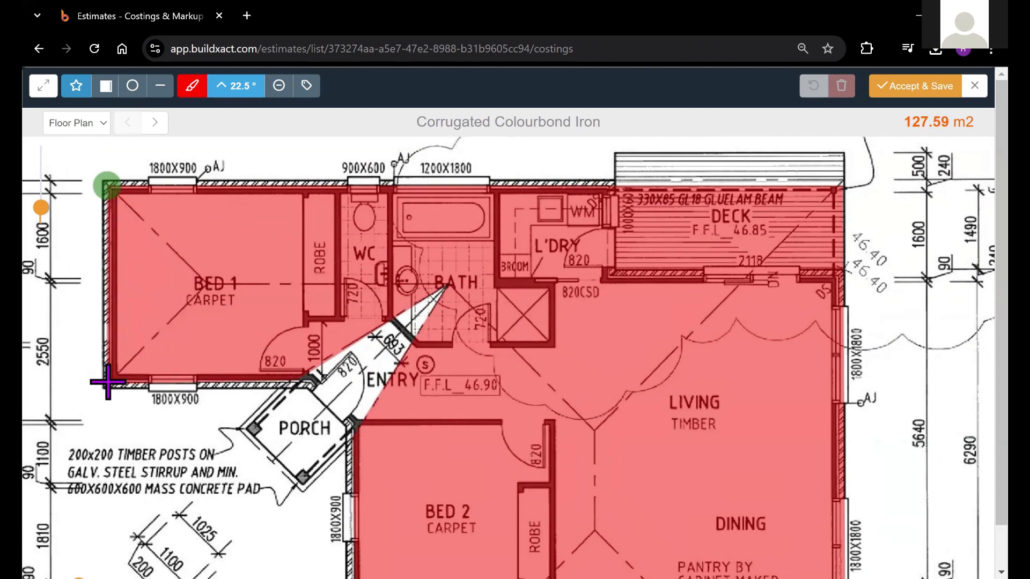
click(107, 189)
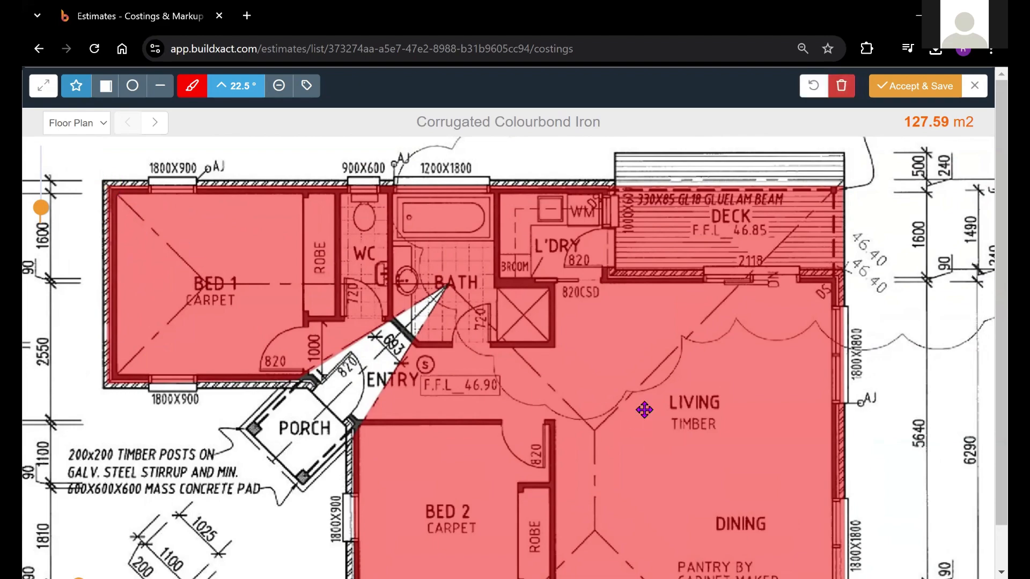
Turn on the takeoff labels to display the main roof's area and pitch on the plan
mouse_move(646, 409)
mouse_down()
mouse_move(597, 296)
mouse_move(645, 352)
mouse_move(600, 375)
mouse_move(643, 409)
mouse_up()
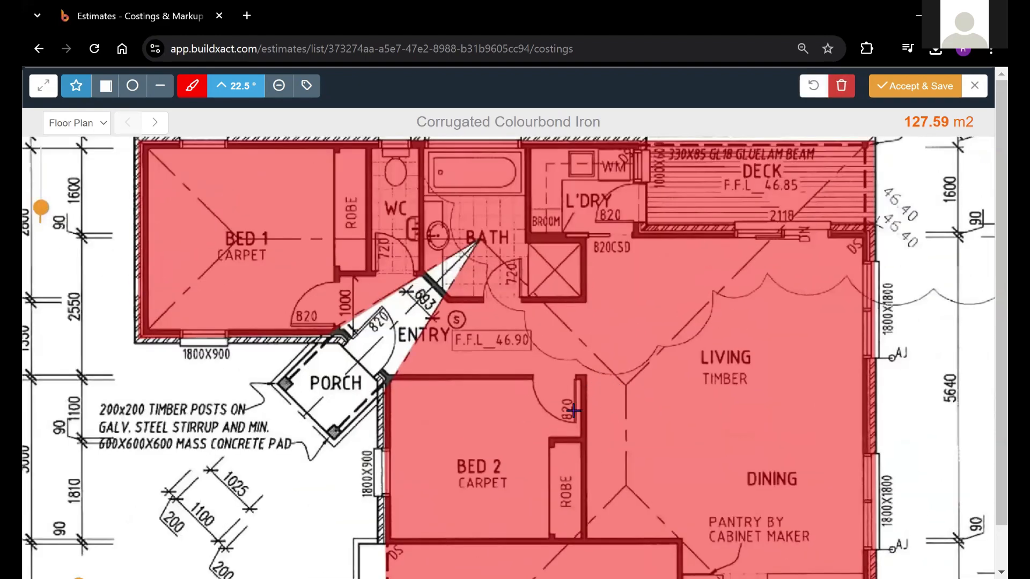
drag(568, 378, 578, 547)
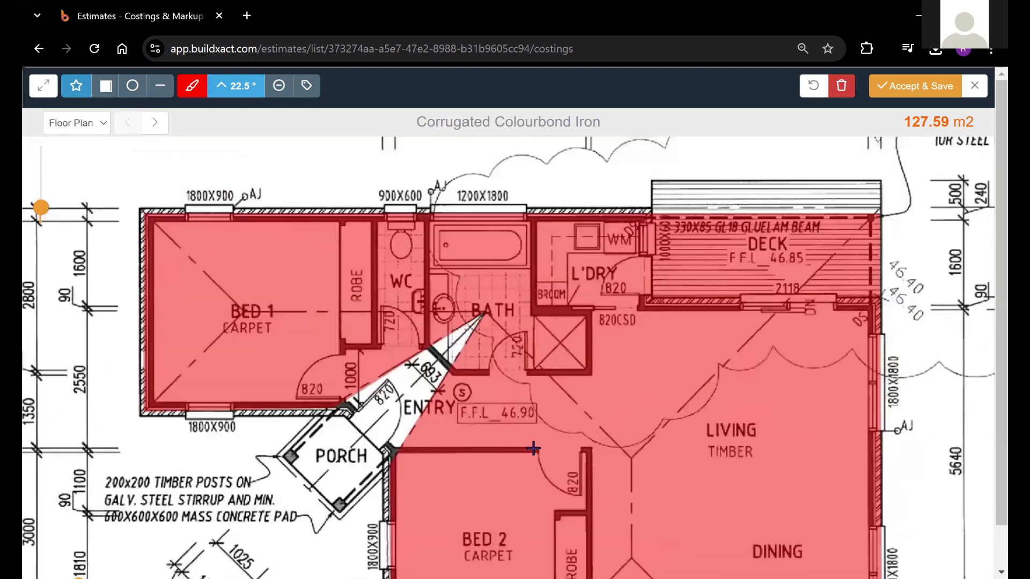
click(307, 87)
drag(156, 268, 233, 285)
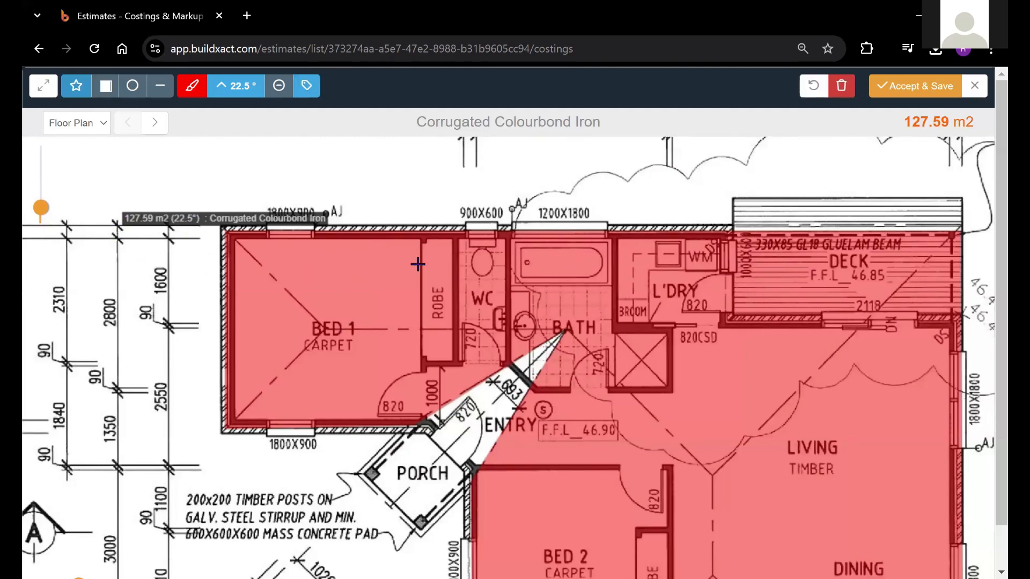
drag(418, 264, 367, 202)
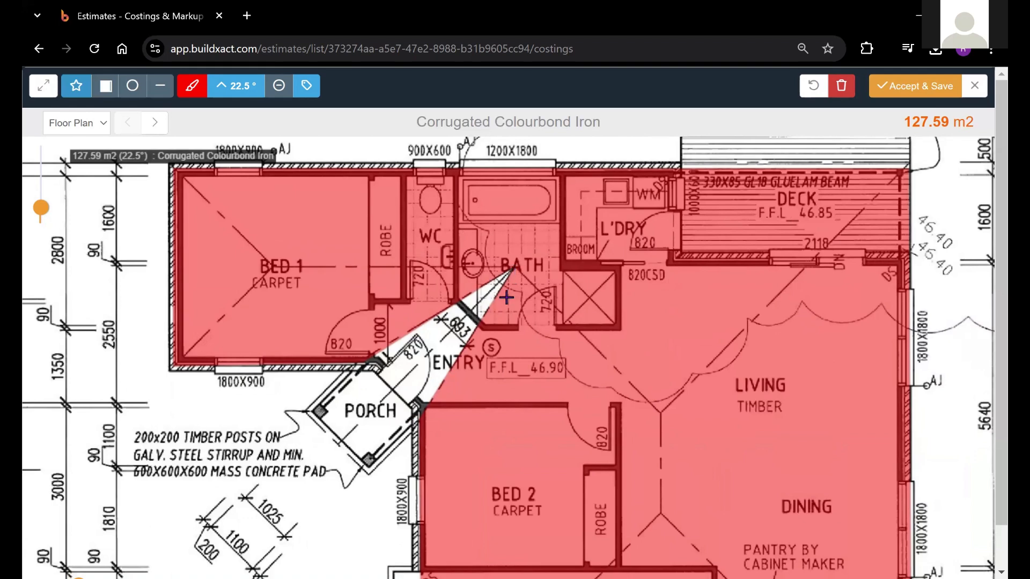
Change the drawing colour to blue and set the surface pitch to 45 degrees for the next roof area
click(191, 86)
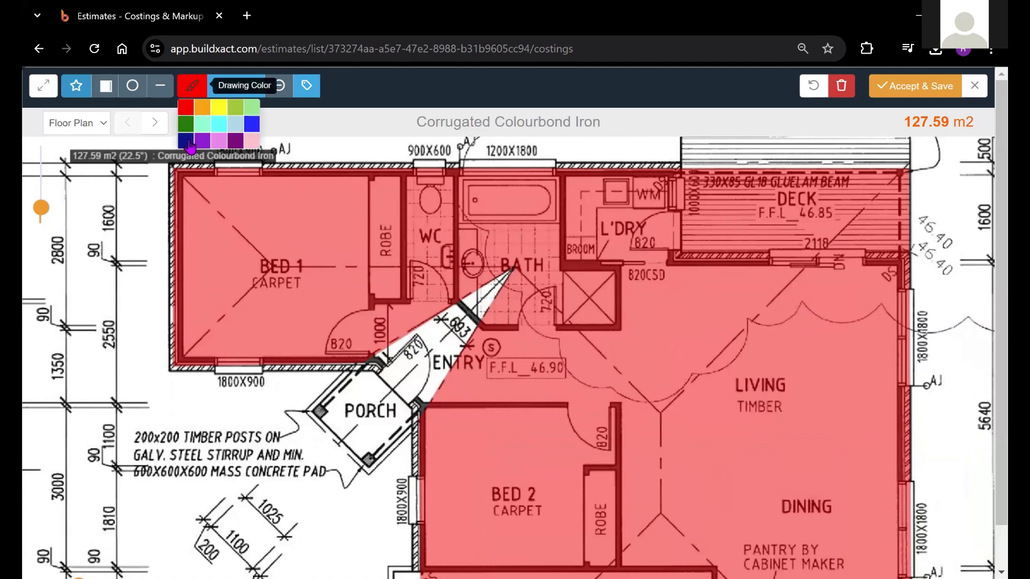
click(252, 125)
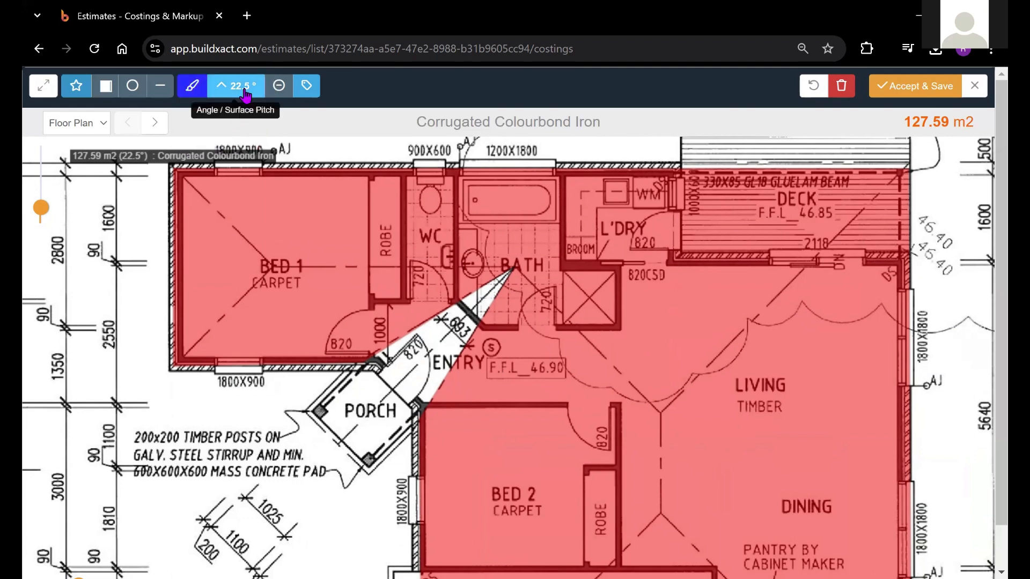
click(245, 88)
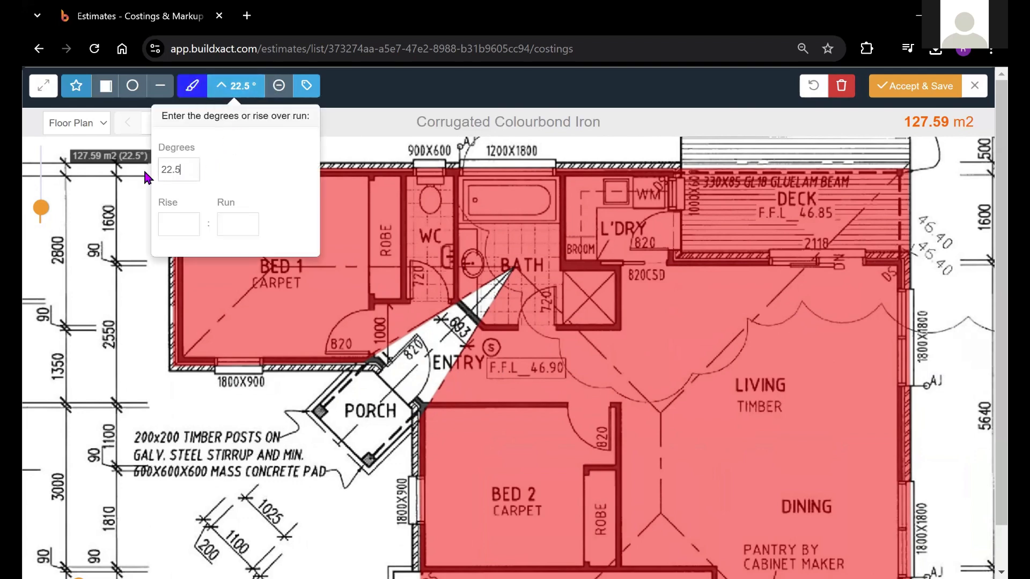
click(236, 86)
double_click(194, 170)
key(BackSpace)
text(0)
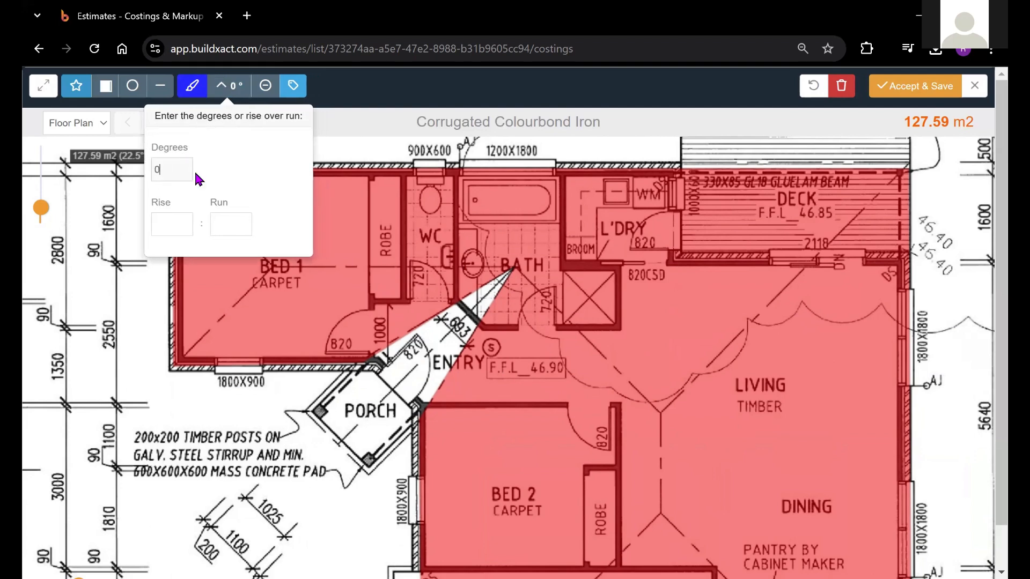
text(45)
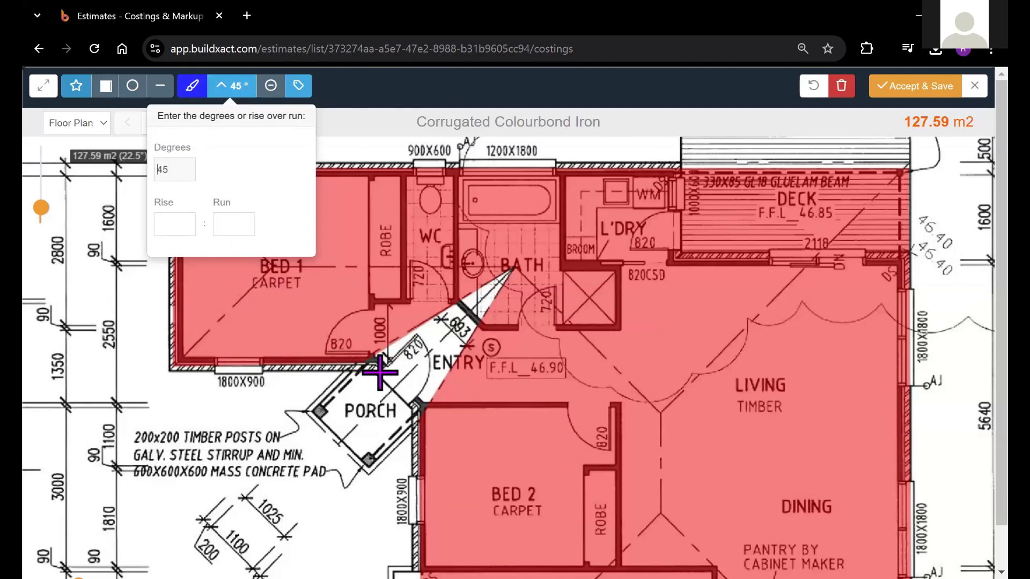
click(431, 81)
Trace the porch roof from its outer post corners to the Bed 2 corner, Bath valley point and Bed 1 corner, closing about 6.5 m2
drag(583, 363, 594, 246)
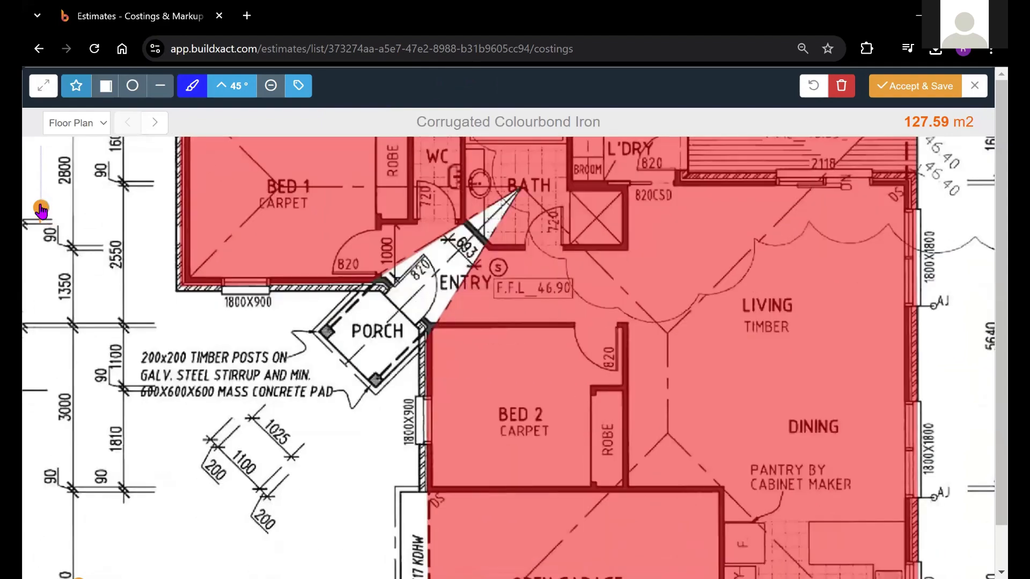
drag(41, 209, 41, 197)
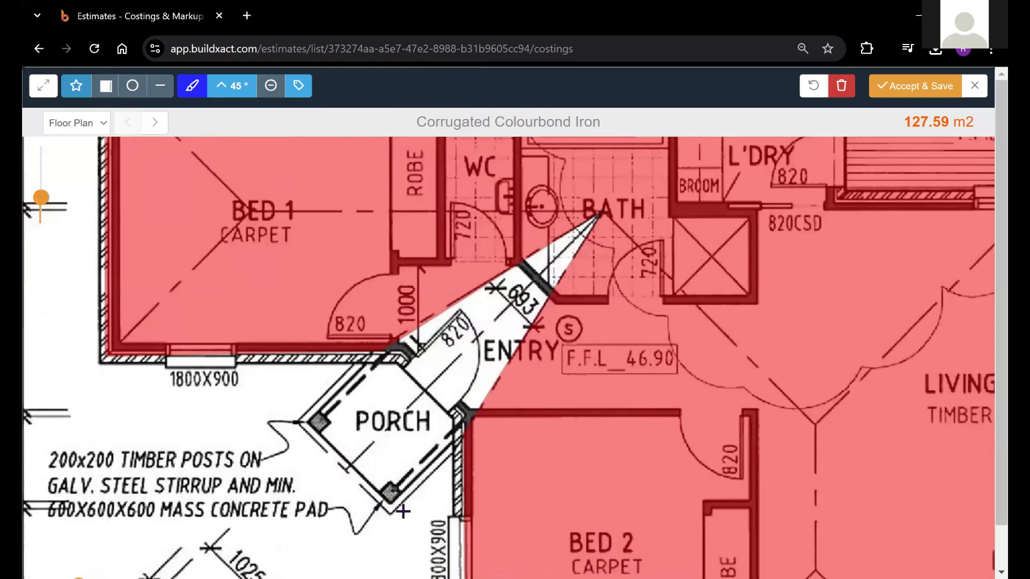
click(302, 423)
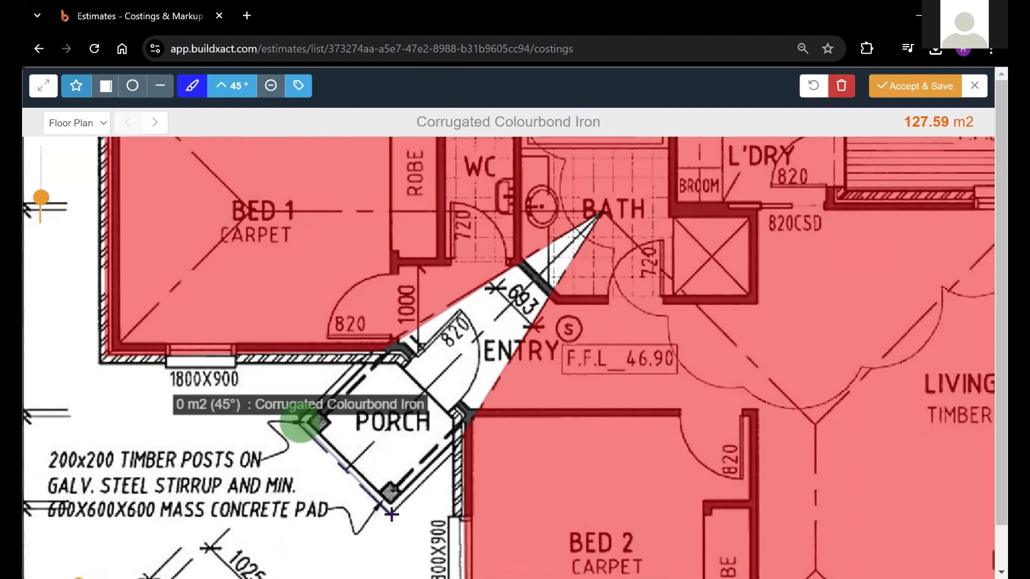
click(391, 514)
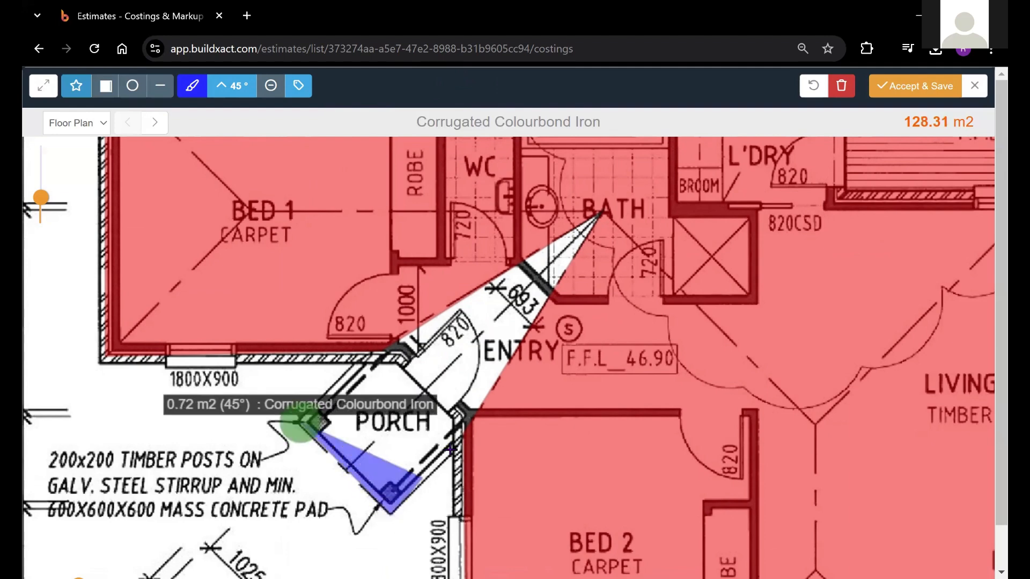
click(474, 416)
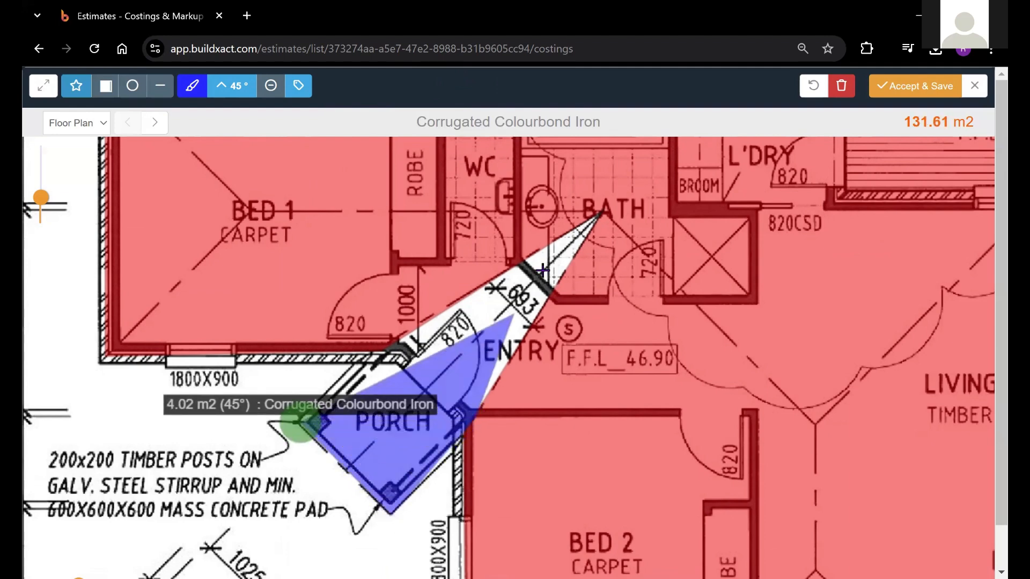
click(600, 214)
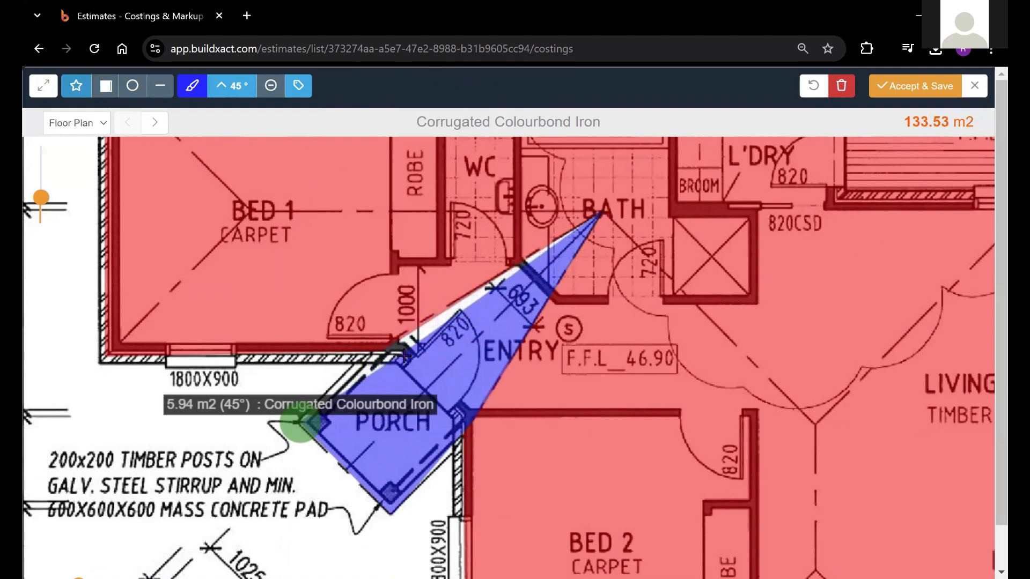
click(392, 346)
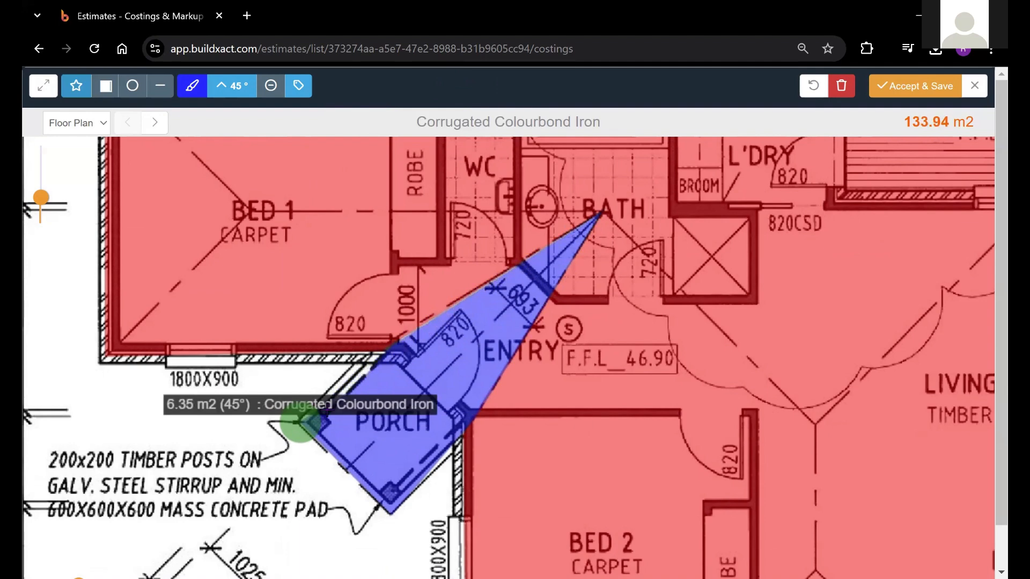
click(297, 425)
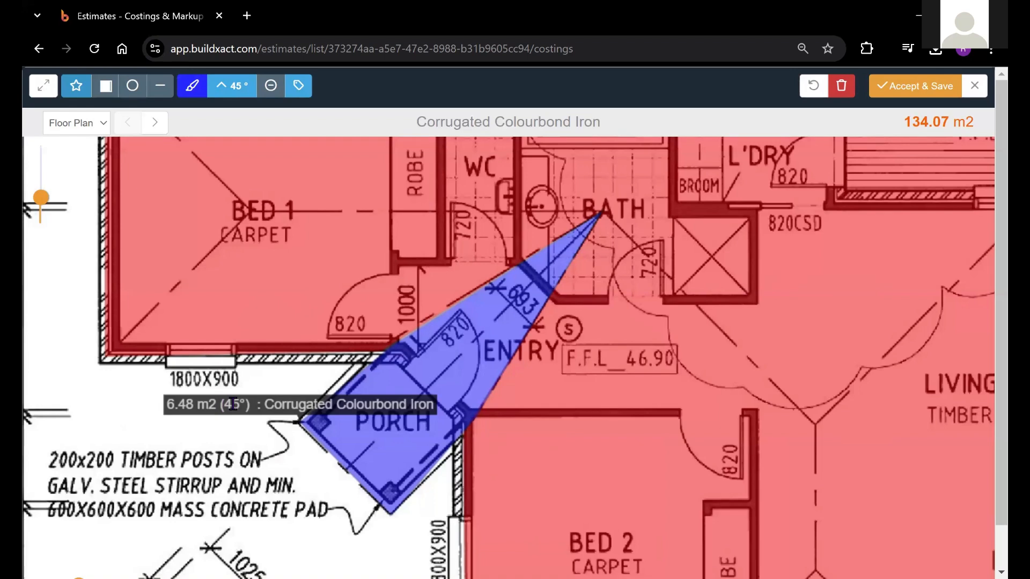
Review both labelled roof areas on the floor plan and check the combined takeoff total
drag(317, 351, 404, 390)
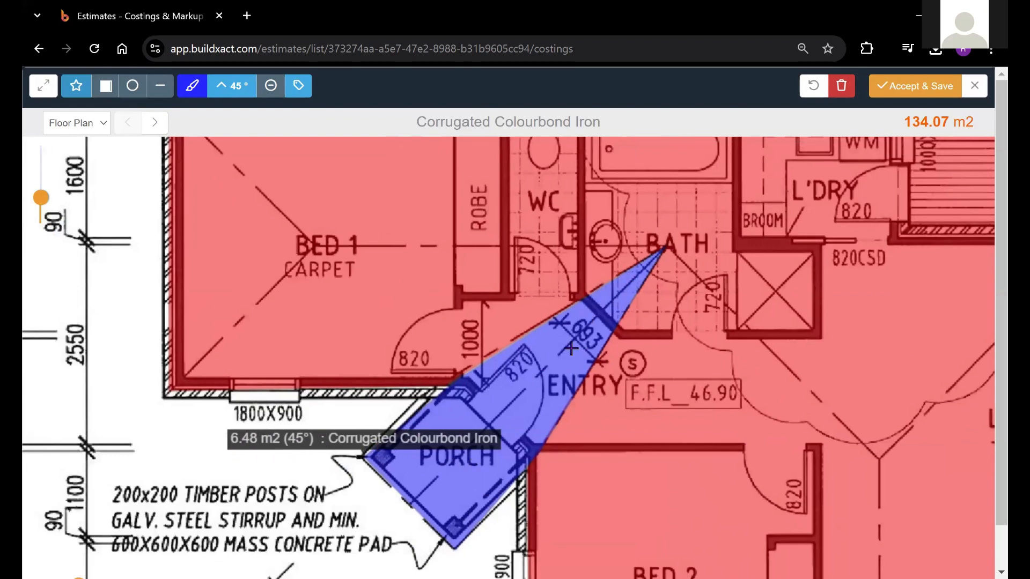
drag(41, 197, 41, 207)
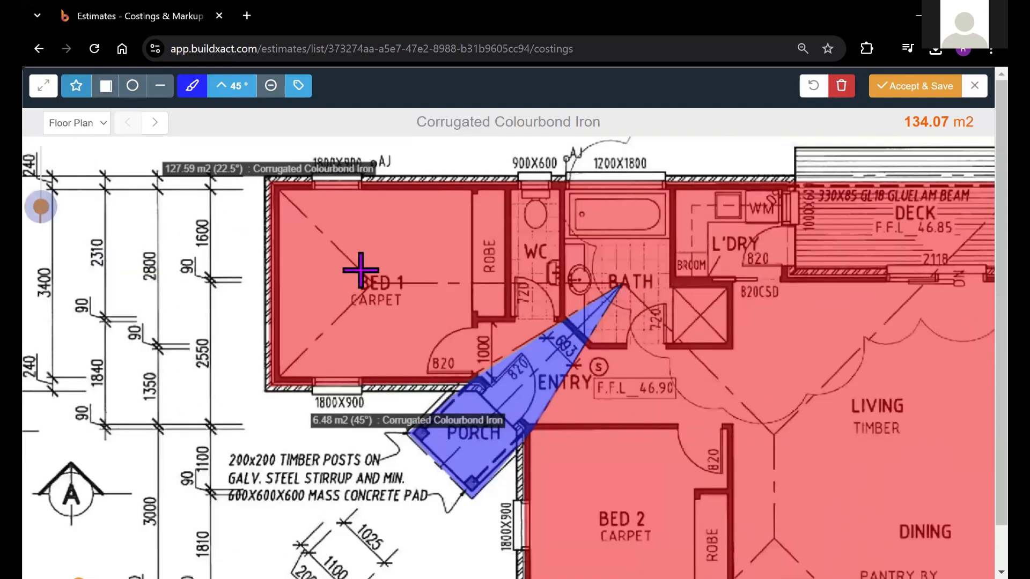
drag(302, 175, 267, 166)
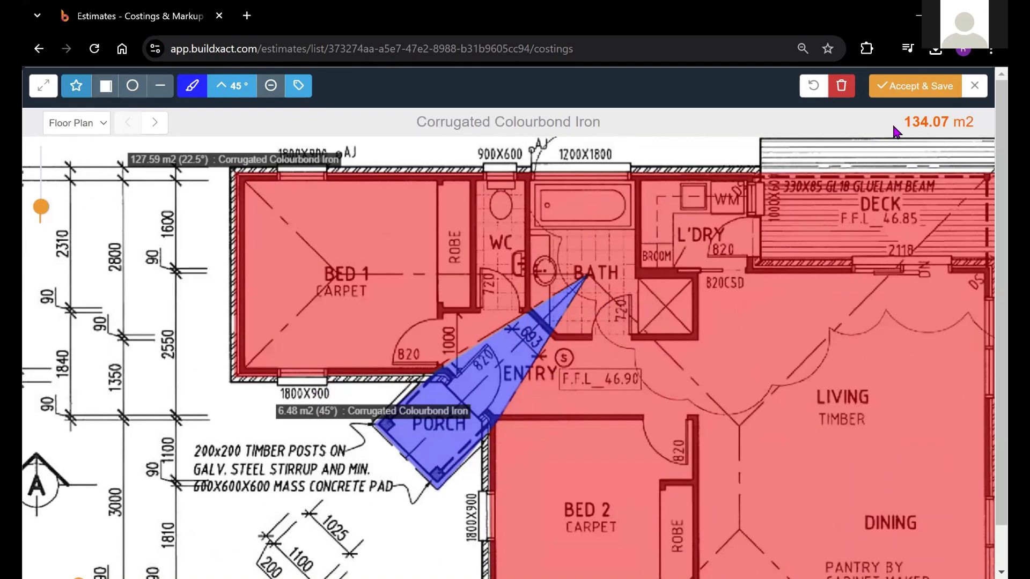
double_click(934, 123)
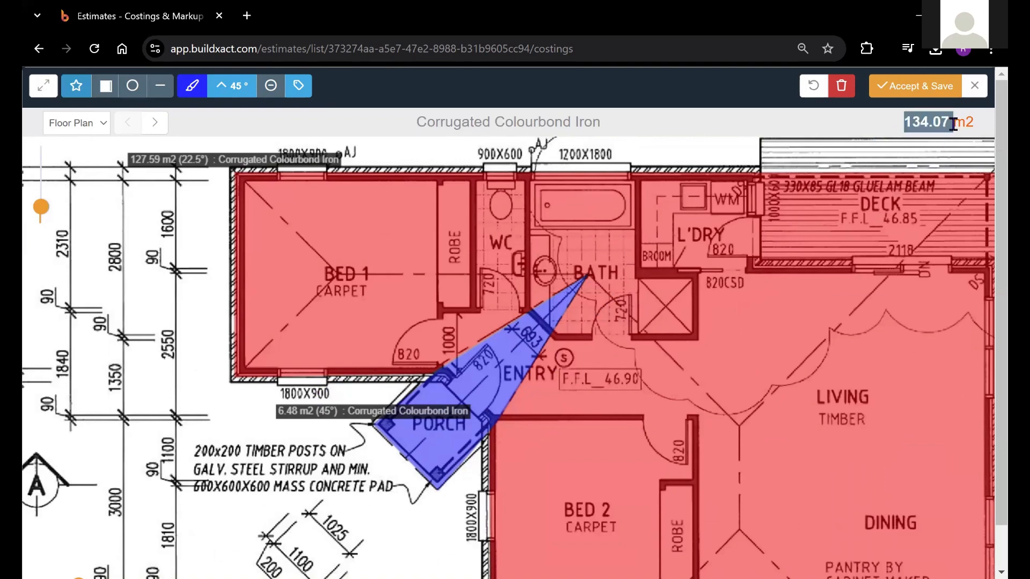
click(952, 124)
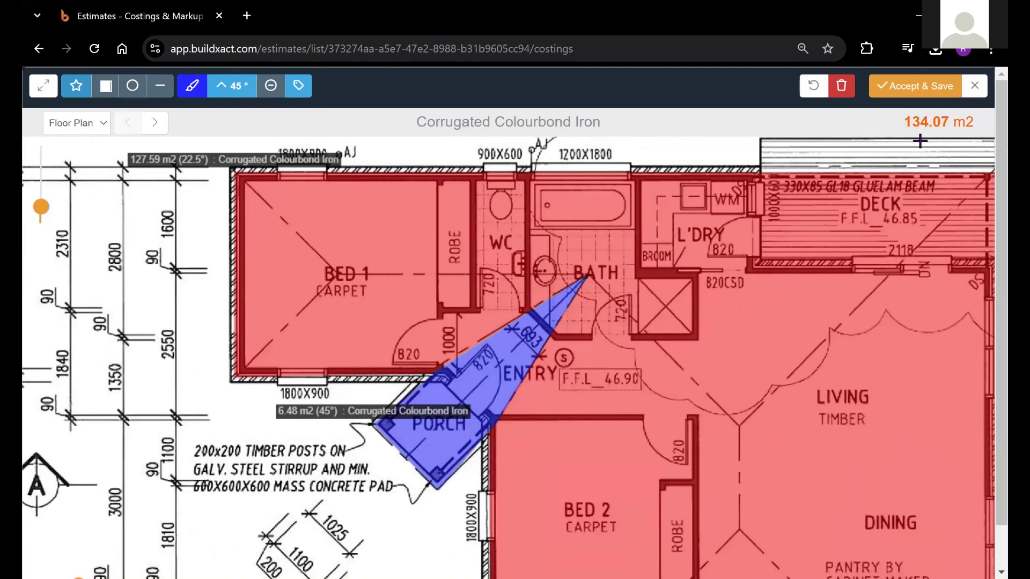
Edit the blue porch roof shape and set its surface pitch to 40 degrees
drag(870, 256, 856, 219)
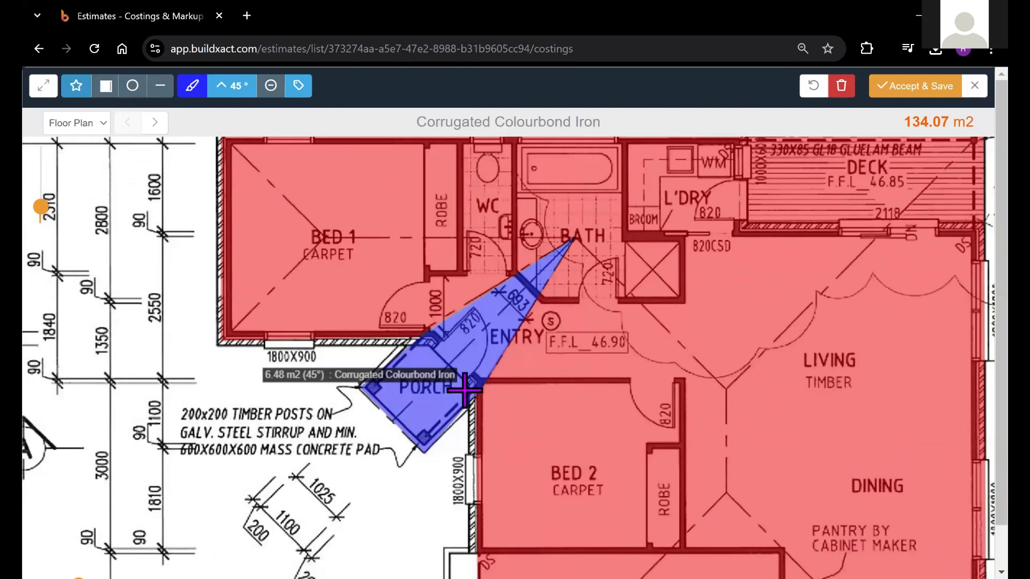
click(310, 376)
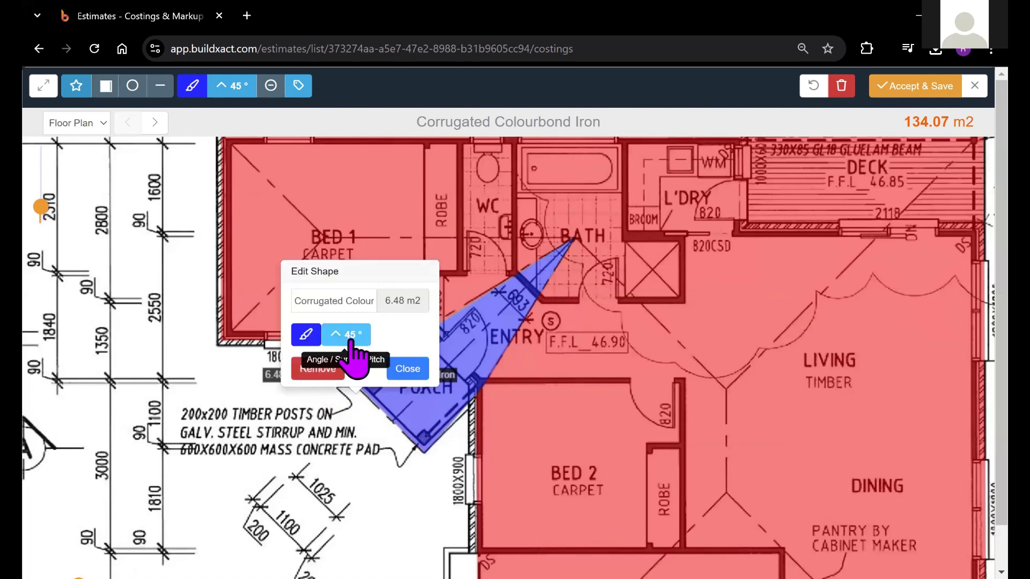
click(350, 341)
double_click(303, 421)
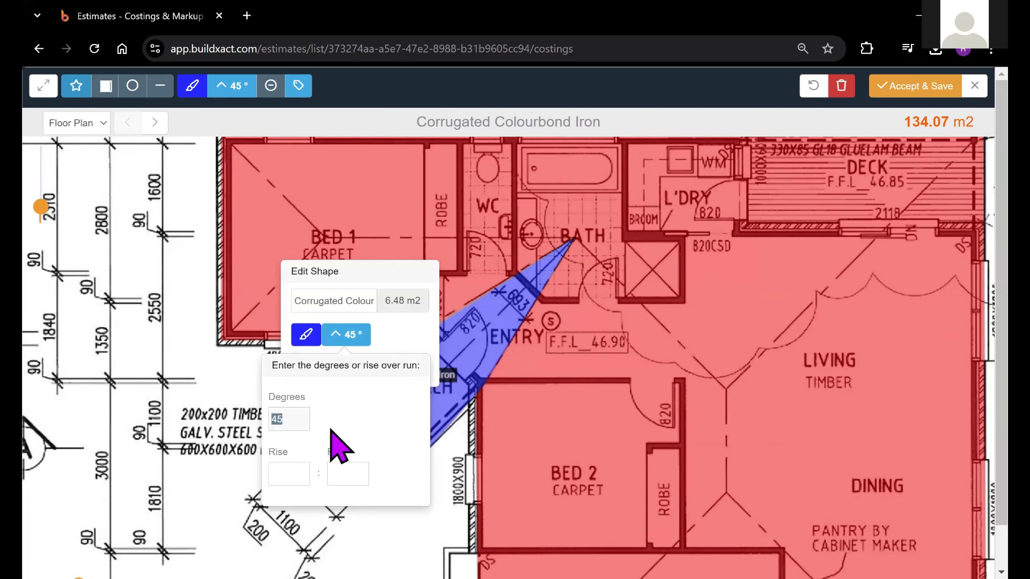
text(40)
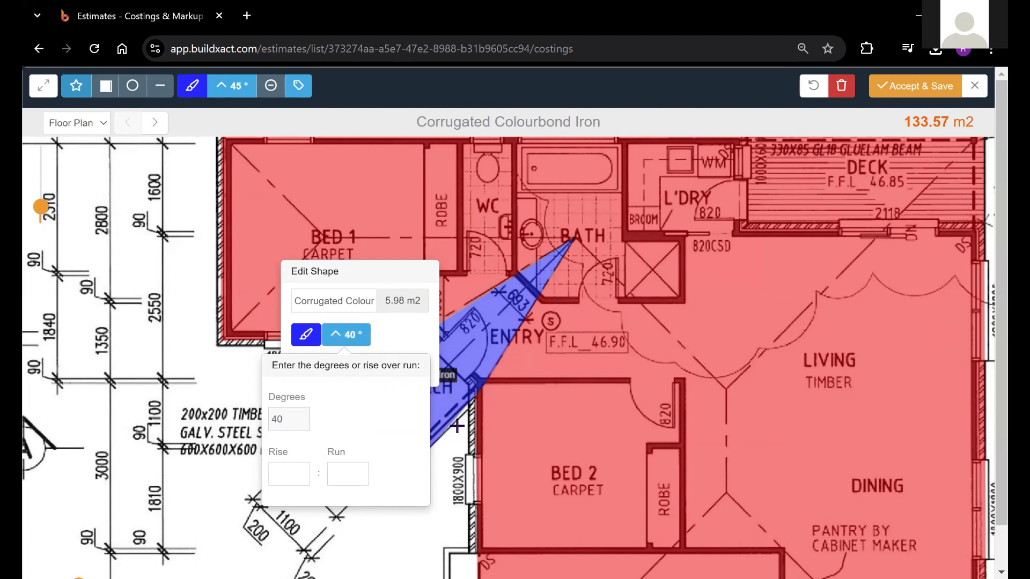
click(466, 101)
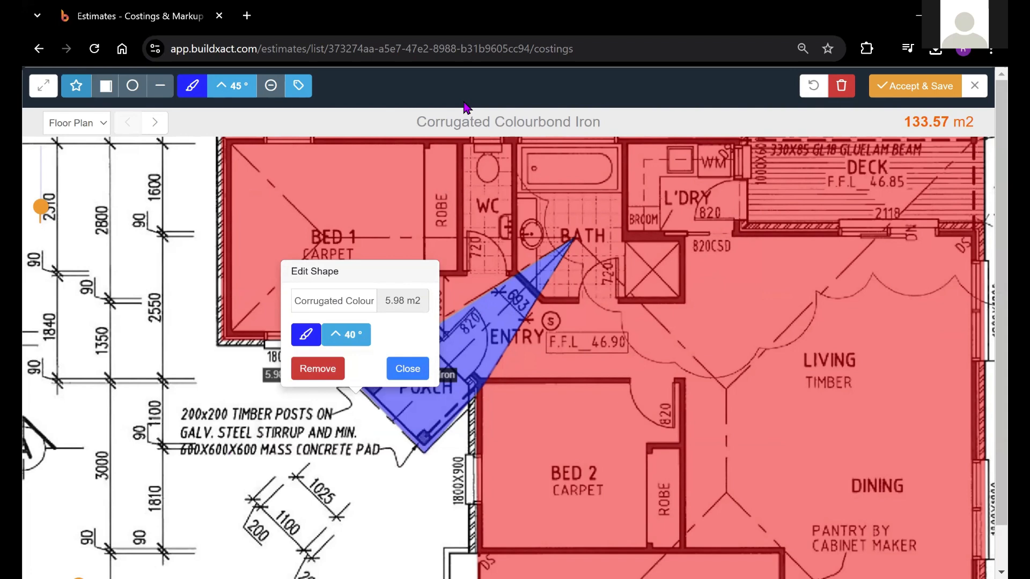
click(408, 369)
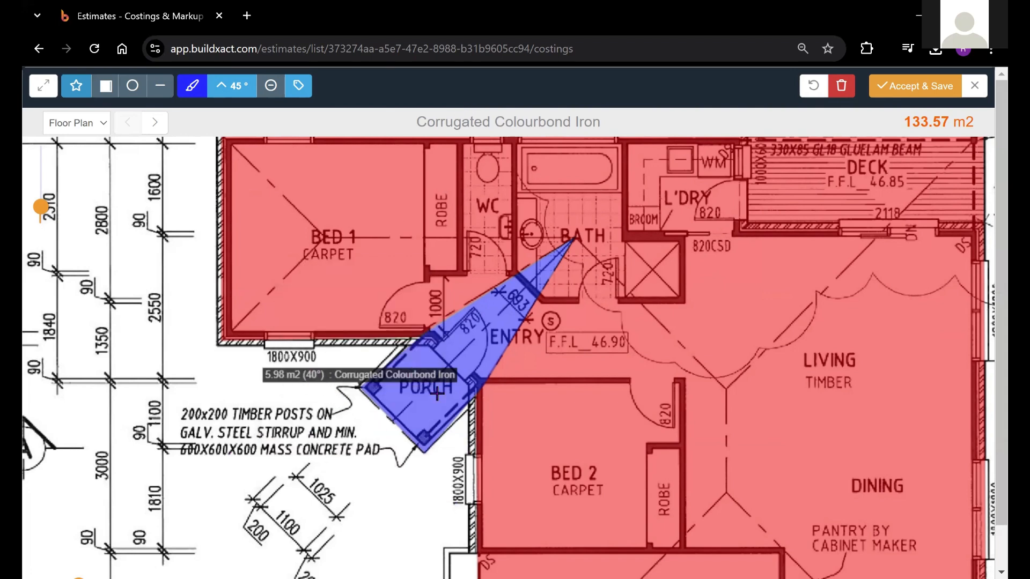
Accept and save the roof takeoff as the Corrugated Colourbond Iron quantity in the Roofing costings
drag(641, 351, 586, 340)
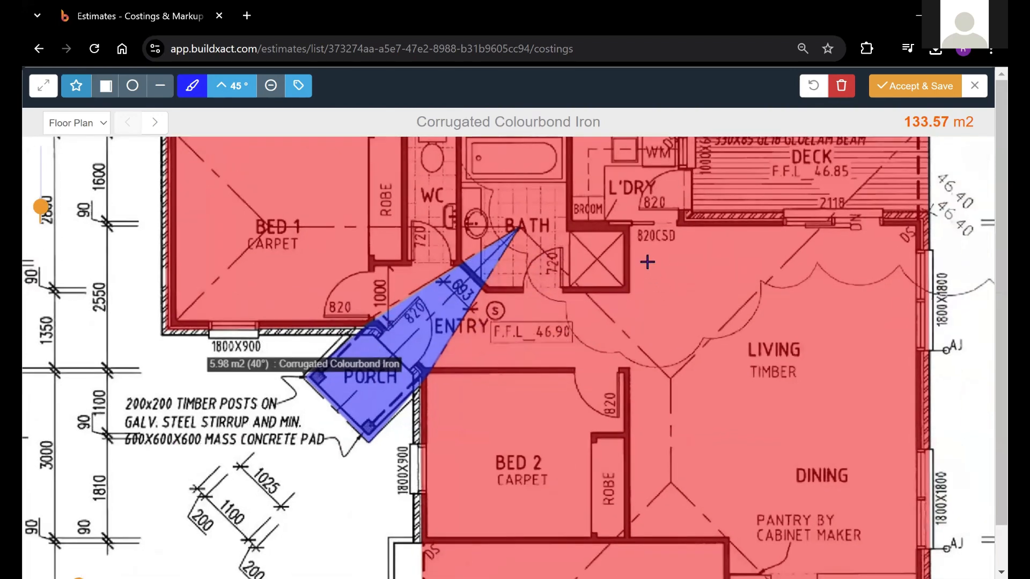
click(928, 99)
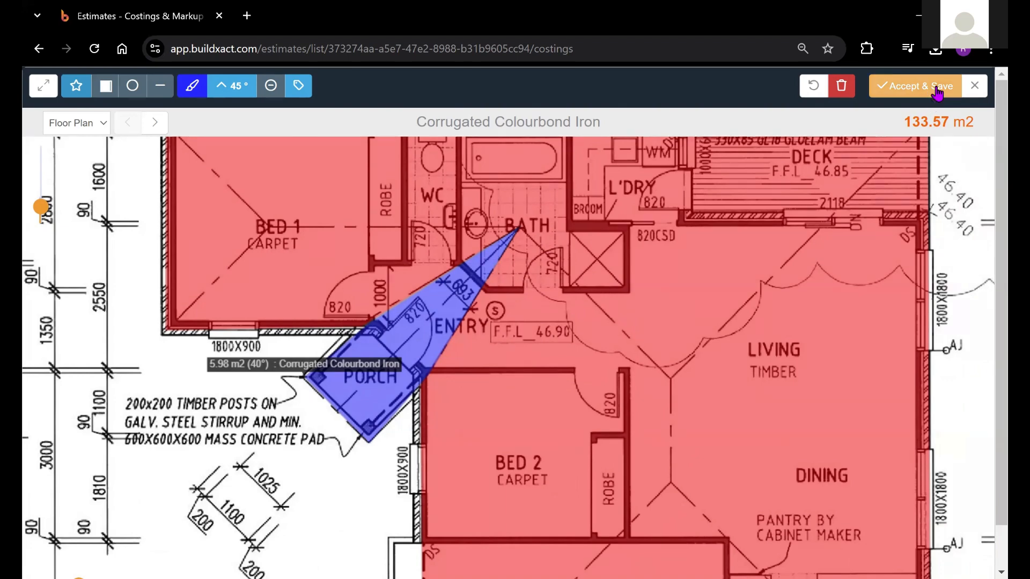
click(936, 89)
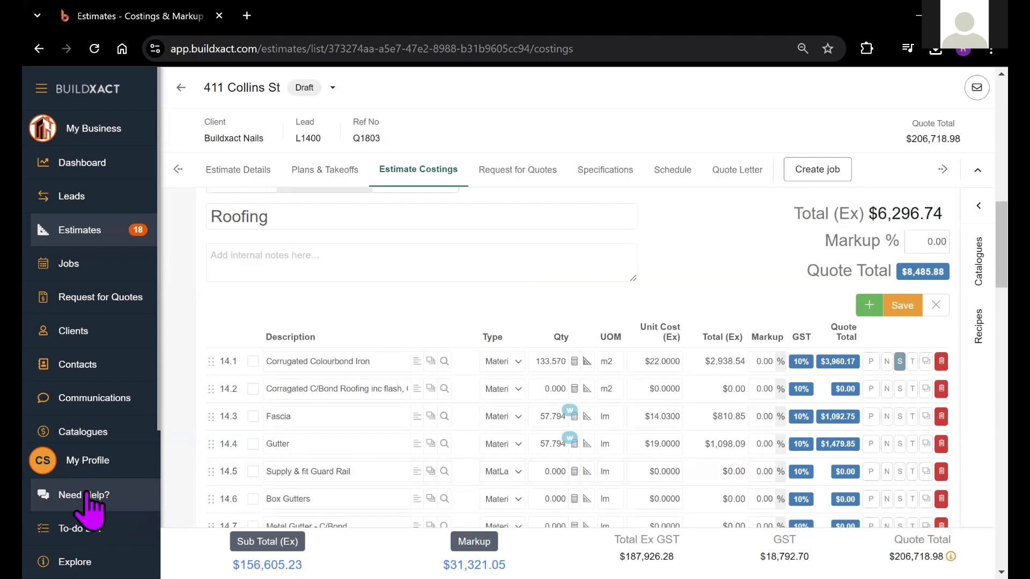
click(580, 276)
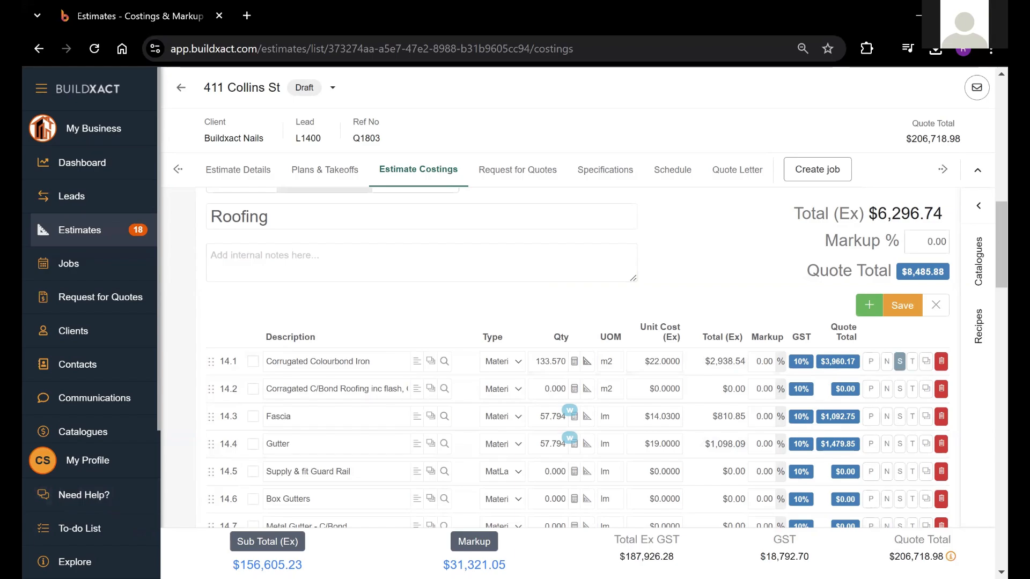